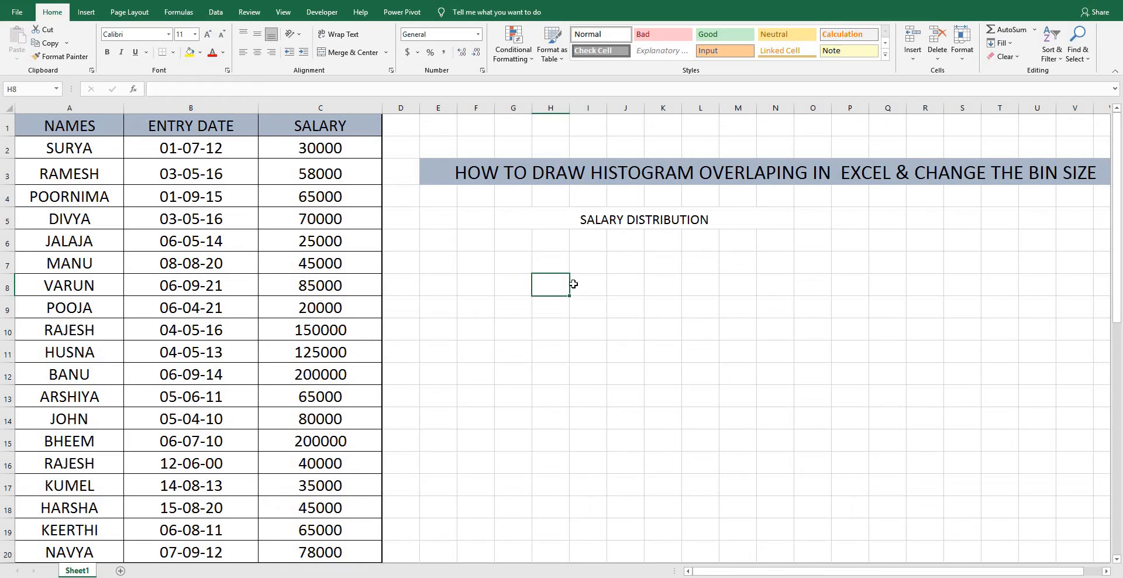
- Insert a histogram chart from the full names, entry date and salary table in A1:C42
{"action": "left_click", "coordinate": [579, 234]}
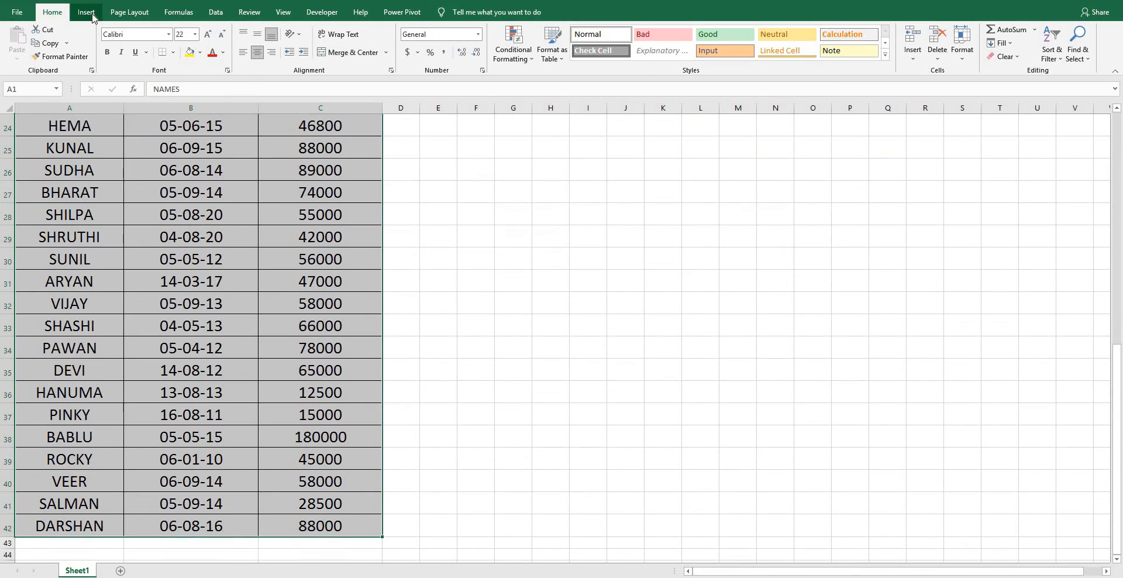
{"action": "left_click", "coordinate": [88, 11]}
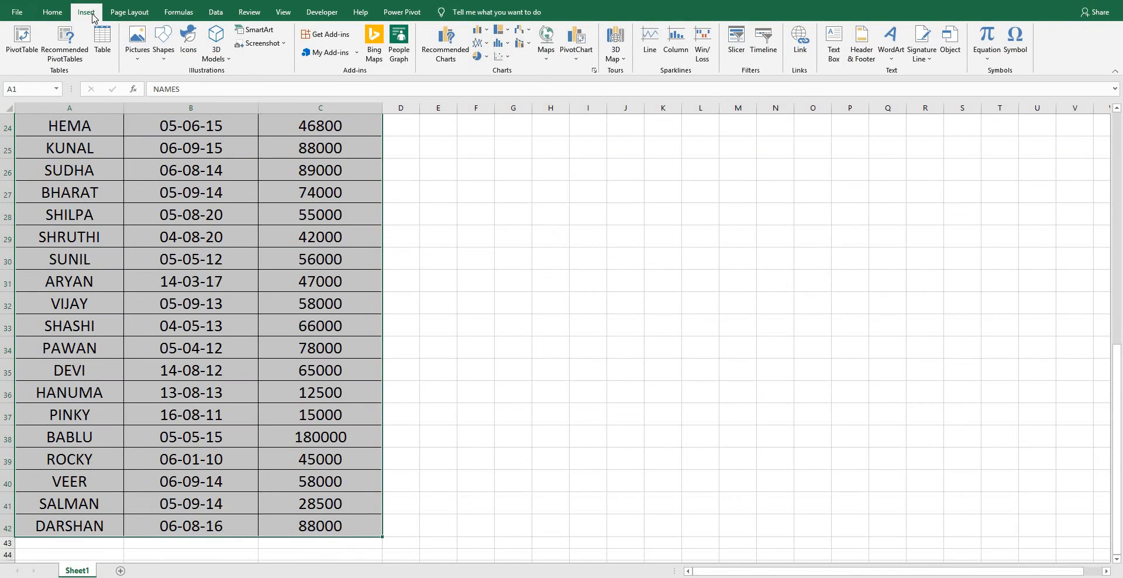
{"action": "left_click", "coordinate": [495, 48]}
{"action": "left_click", "coordinate": [501, 84]}
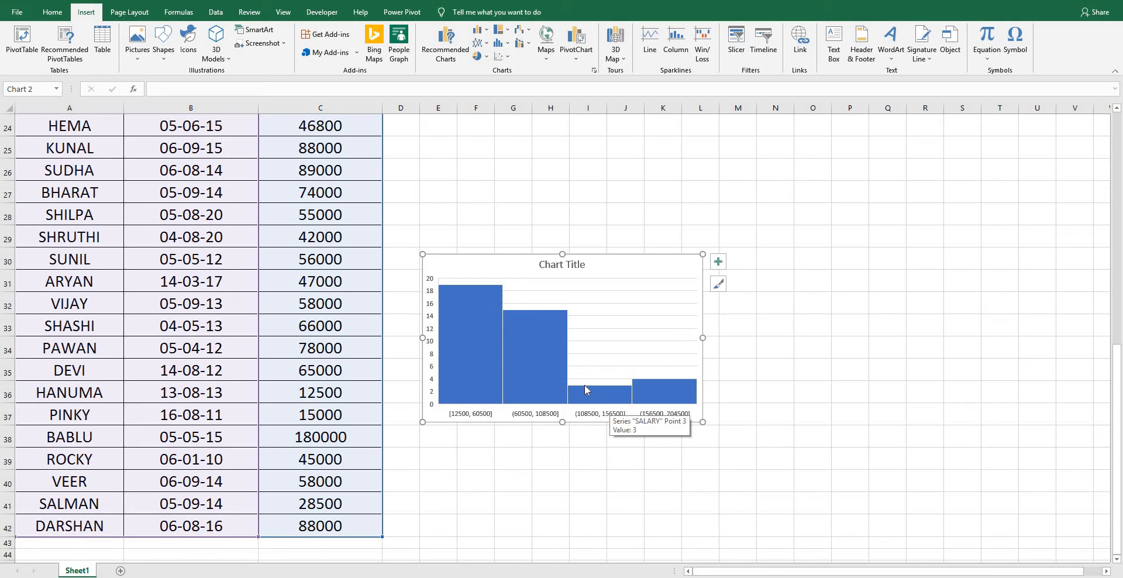
- Set the bin width of the histogram's horizontal axis to 40000
{"action": "double_click", "coordinate": [525, 345]}
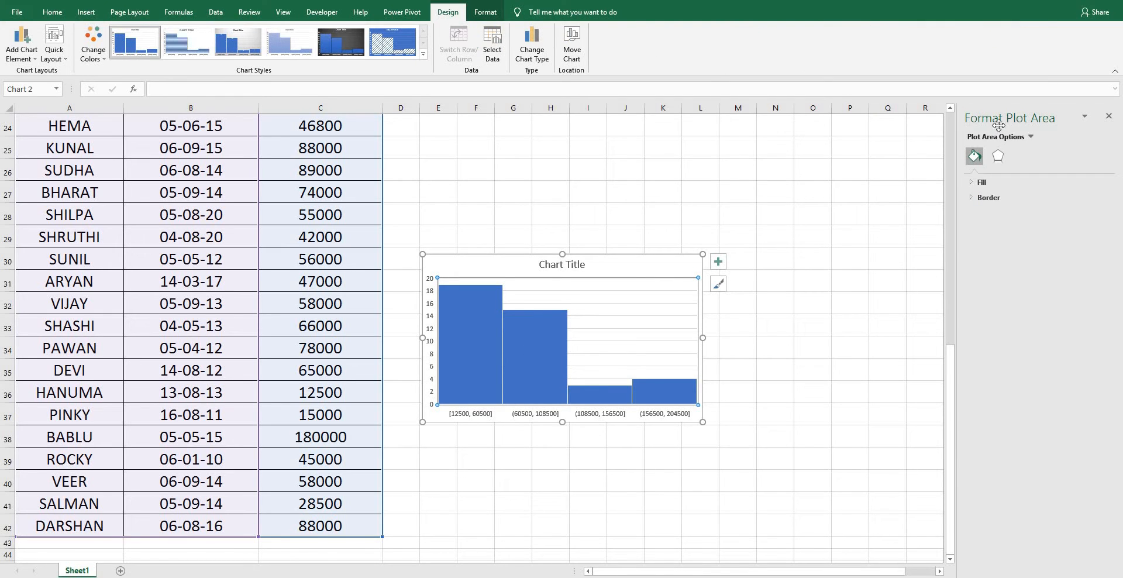
{"action": "left_click", "coordinate": [1031, 138]}
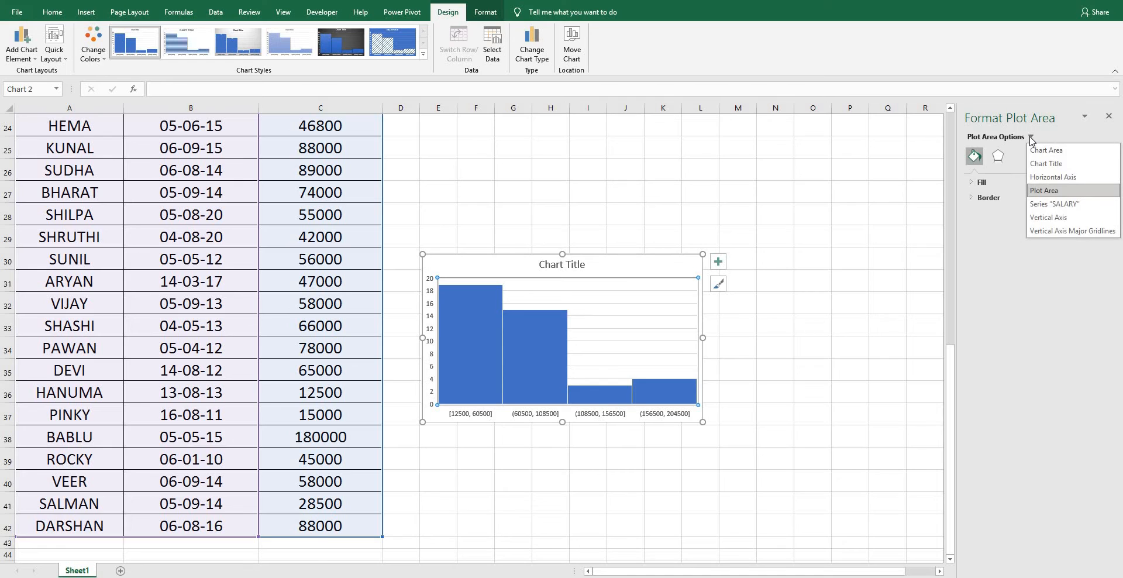
{"action": "left_click", "coordinate": [1046, 177]}
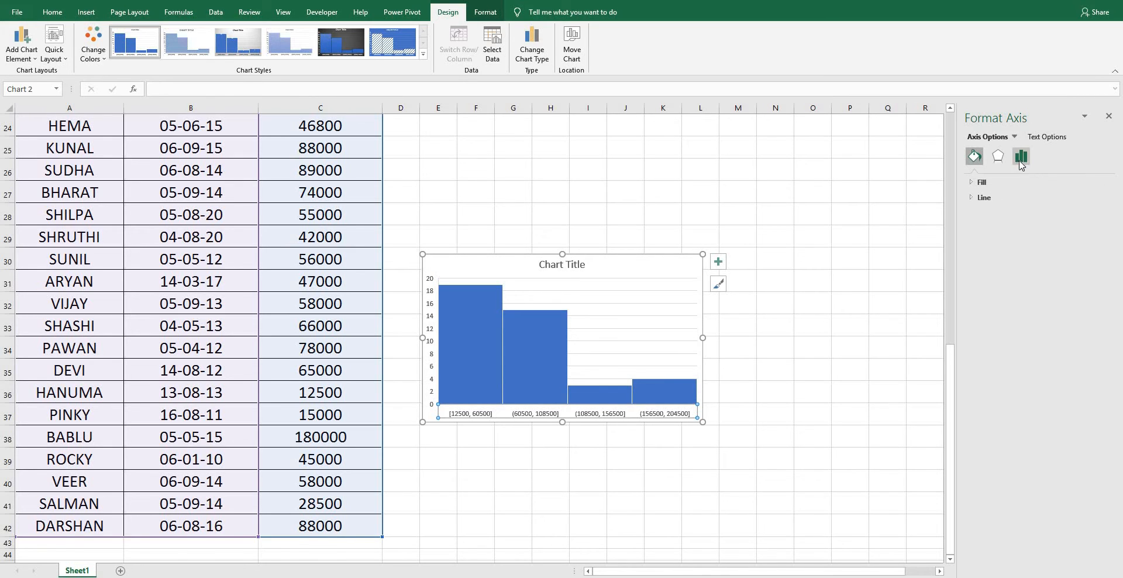
{"action": "left_click", "coordinate": [1020, 161]}
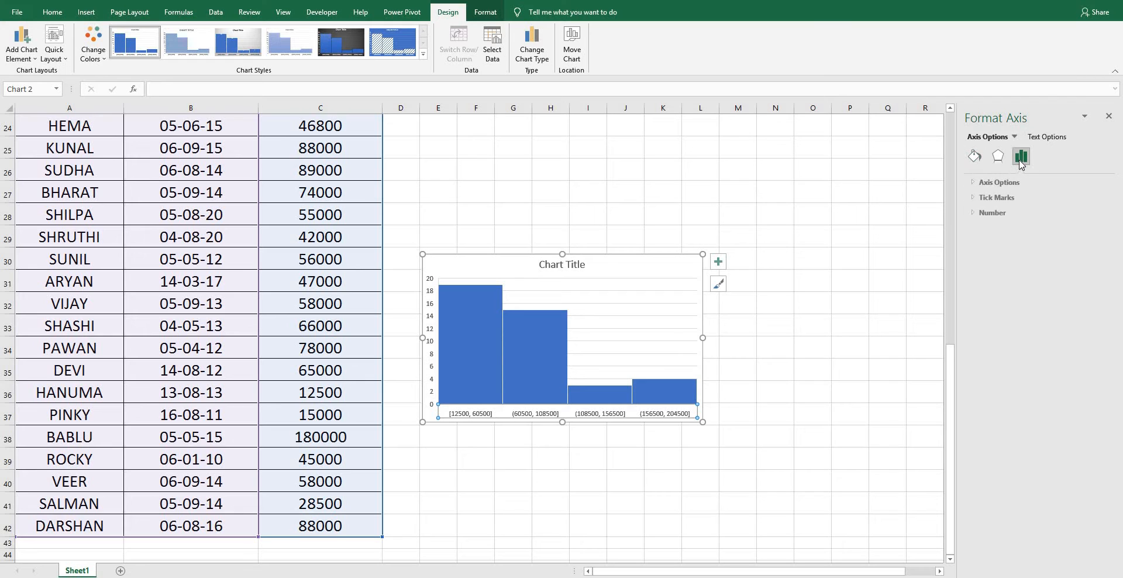
{"action": "left_click", "coordinate": [1002, 183]}
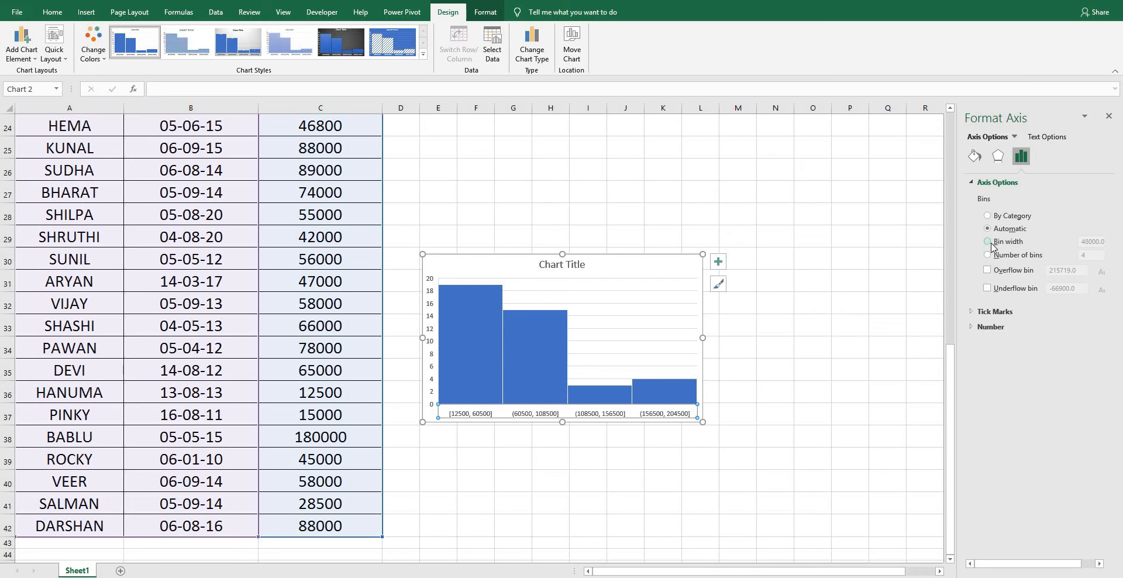
{"action": "left_click", "coordinate": [988, 241]}
{"action": "left_click", "coordinate": [1089, 241]}
{"action": "key", "text": "BackSpace"}
{"action": "type", "text": "0"}
{"action": "key", "text": "Return"}
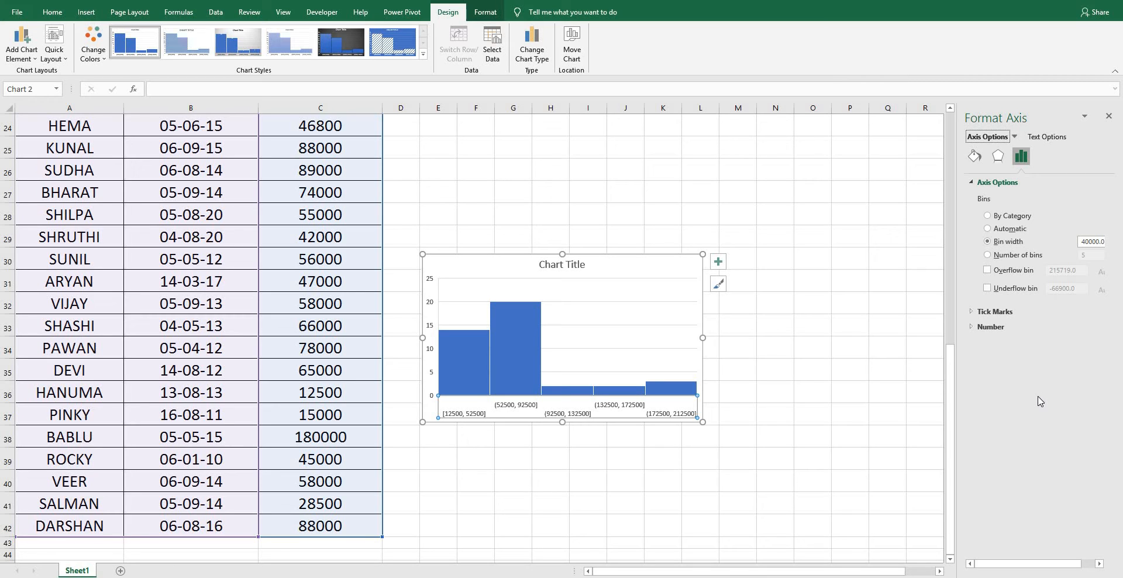
- Enable the overflow bin on the horizontal axis and set it to 250000
{"action": "left_click", "coordinate": [988, 273]}
{"action": "left_click", "coordinate": [1080, 270]}
{"action": "key", "text": "BackSpace"}
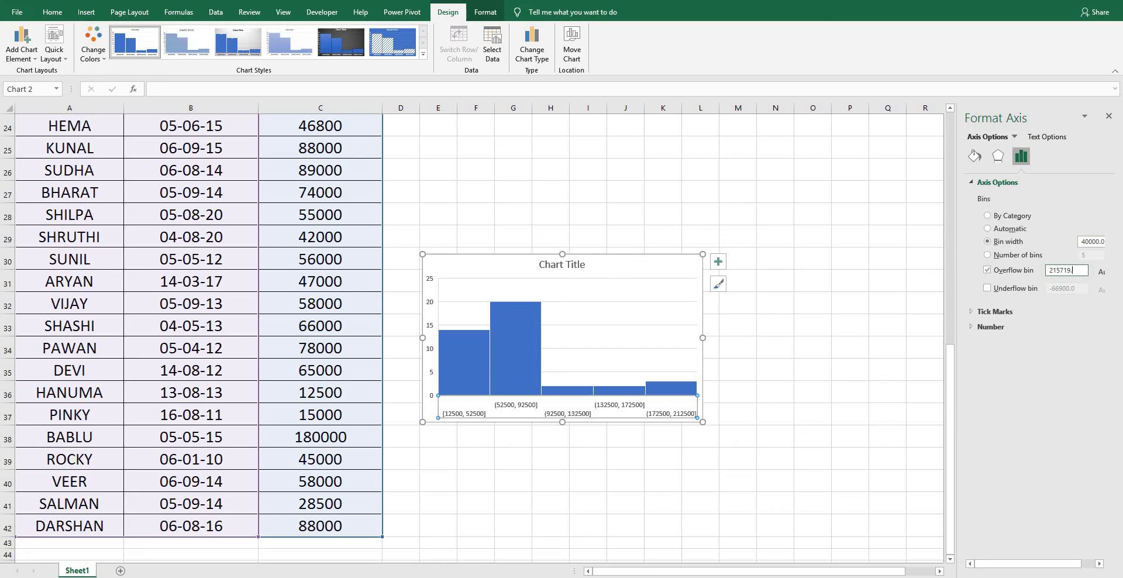
{"action": "key", "text": "BackSpace"}
{"action": "key", "text": "BackSpace"}
{"action": "key", "text": "BackSpace"}
{"action": "key", "text": "BackSpace"}
{"action": "key", "text": "BackSpace"}
{"action": "key", "text": "BackSpace"}
{"action": "key", "text": "BackSpace"}
{"action": "type", "text": "250000"}
{"action": "key", "text": "Return"}
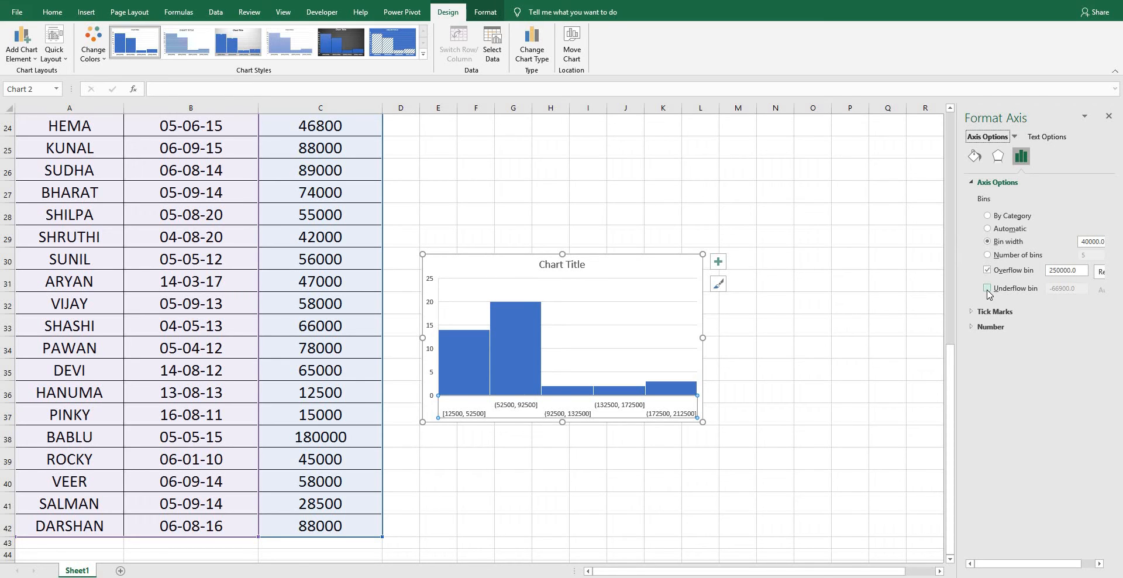
- Enable the underflow bin on the horizontal axis and set it to 30000
{"action": "left_click", "coordinate": [988, 289]}
{"action": "double_click", "coordinate": [1066, 288]}
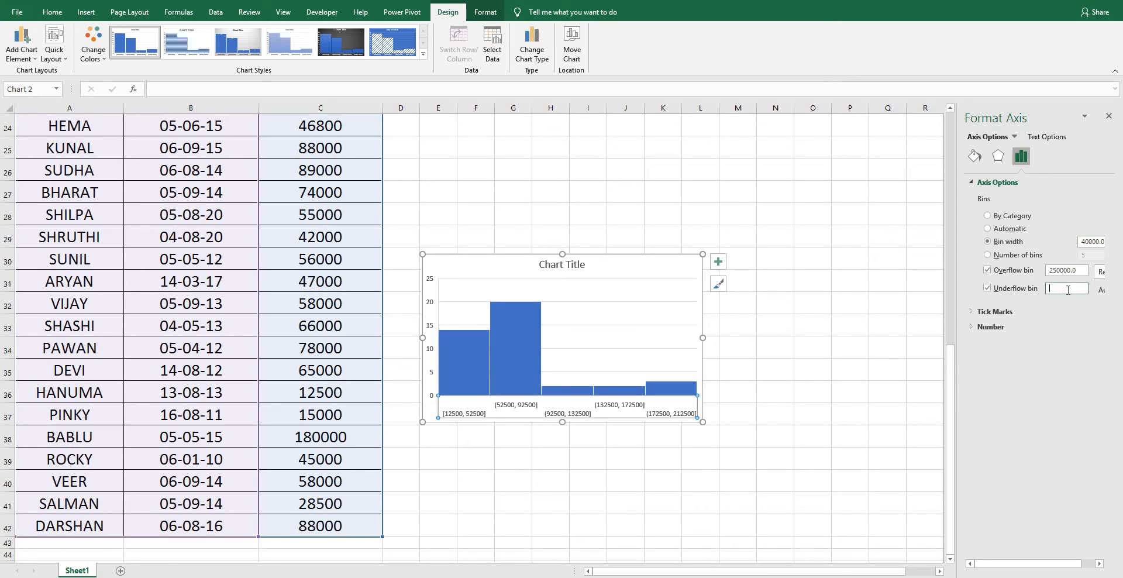
{"action": "type", "text": "30000"}
{"action": "key", "text": "Return"}
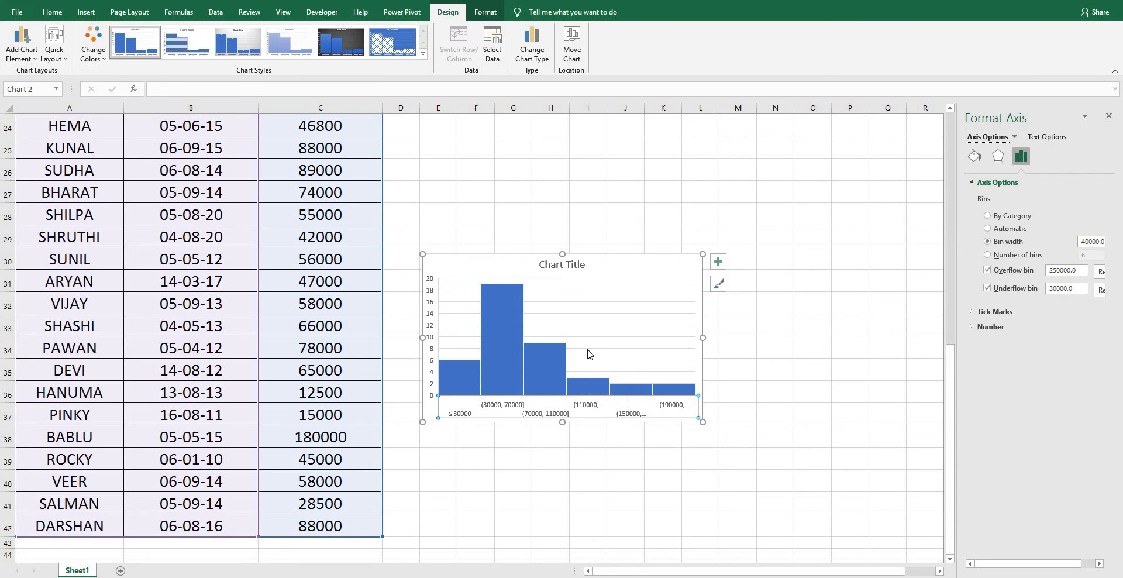
- Add data labels to the SALARY series of the histogram
{"action": "left_click", "coordinate": [589, 385]}
{"action": "right_click", "coordinate": [589, 384]}
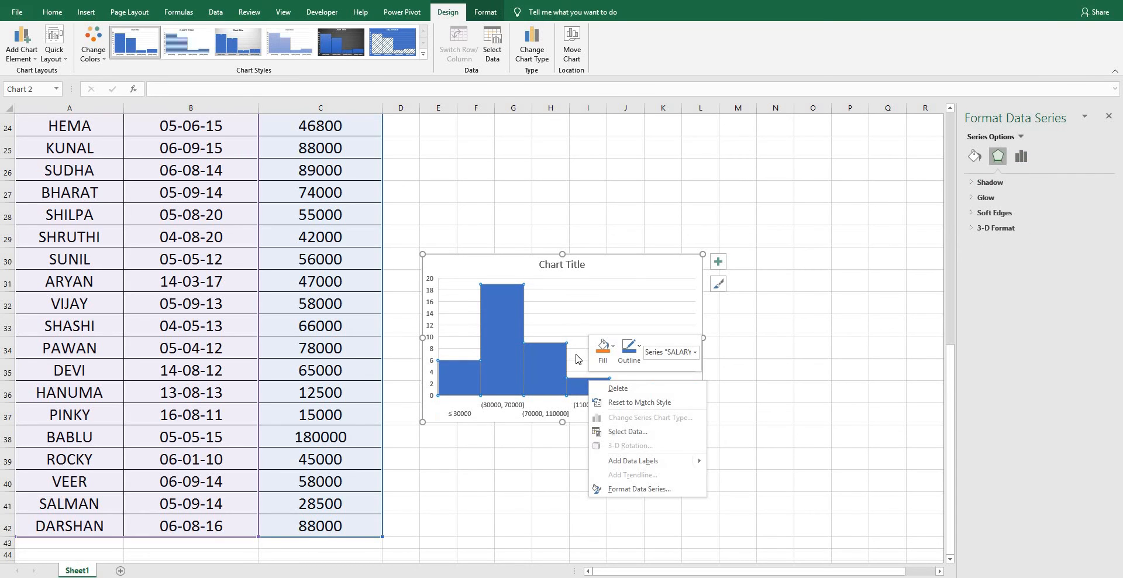
{"action": "left_click", "coordinate": [623, 462]}
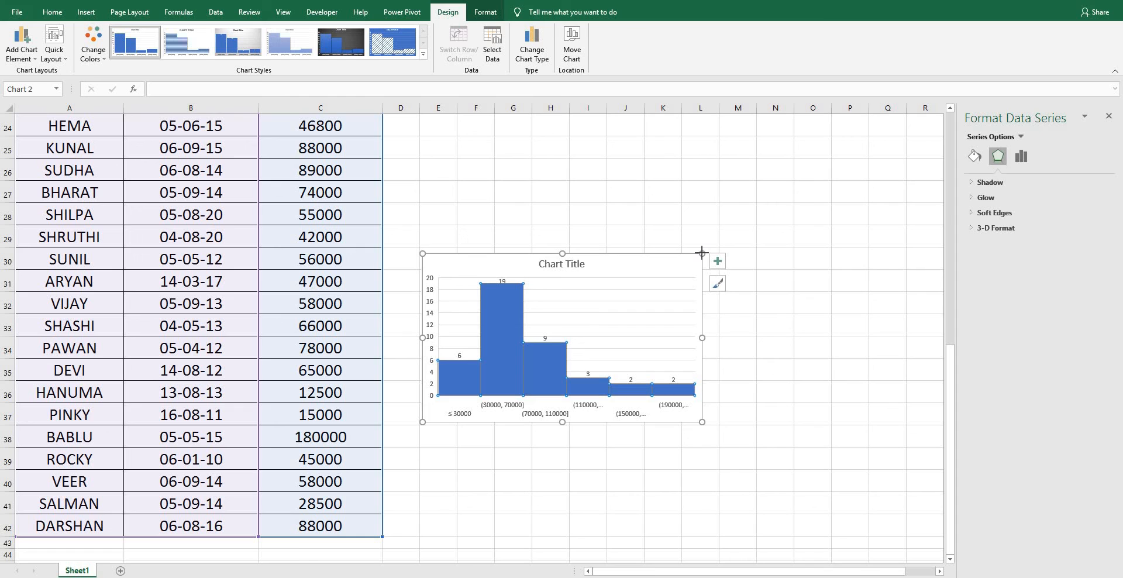
- Enlarge the histogram chart to span about columns E to Q and make its data labels bold
{"action": "left_click_drag", "start_coordinate": [702, 253], "coordinate": [873, 487]}
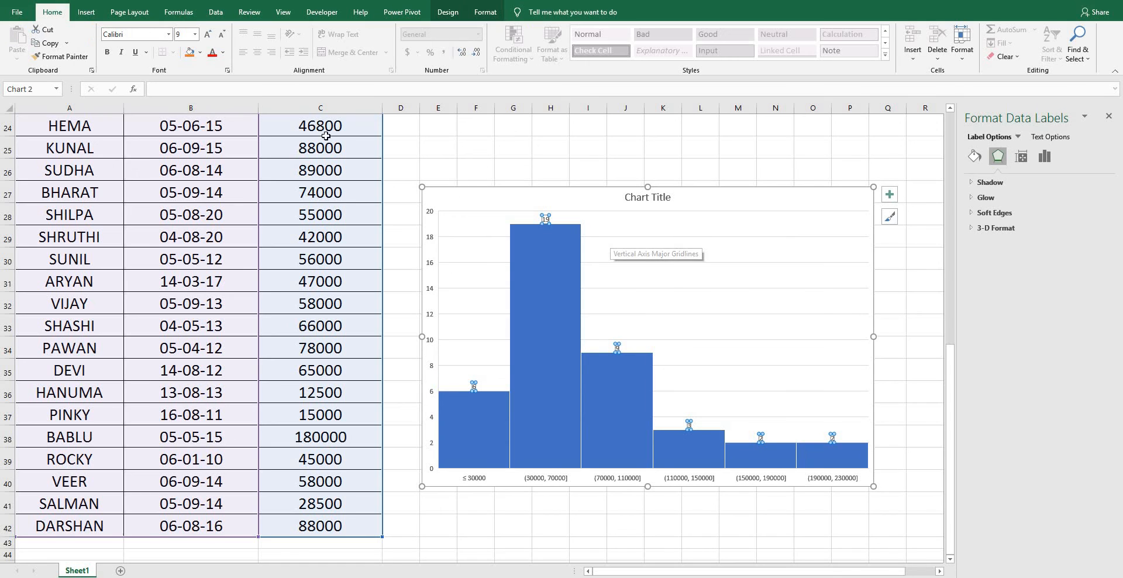
{"action": "left_click", "coordinate": [108, 53]}
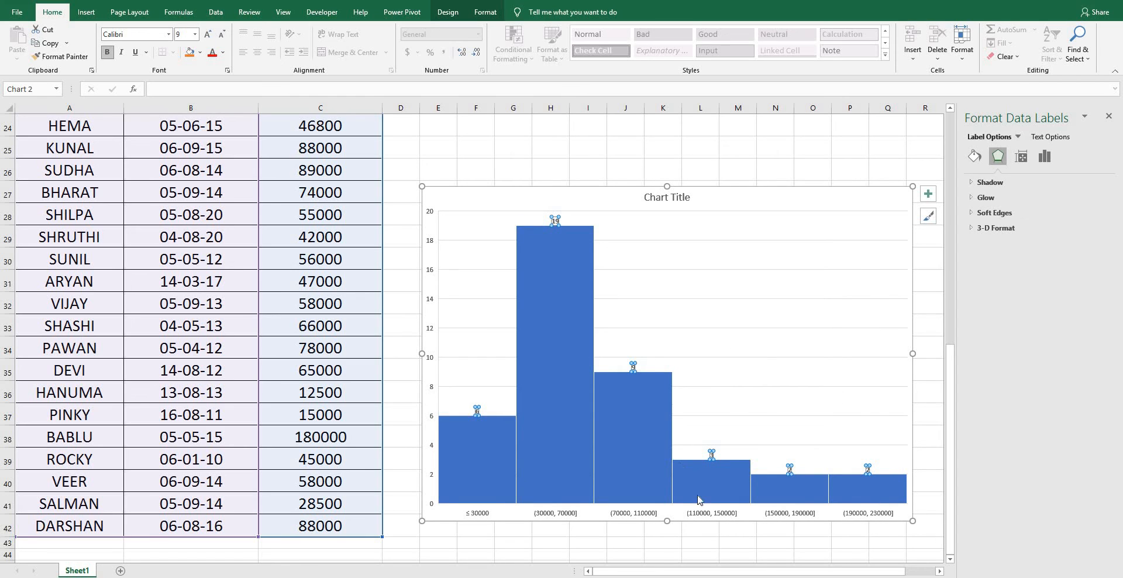
{"action": "left_click", "coordinate": [683, 451]}
- Change the salary in cell C32 to 40000
{"action": "left_click", "coordinate": [318, 302]}
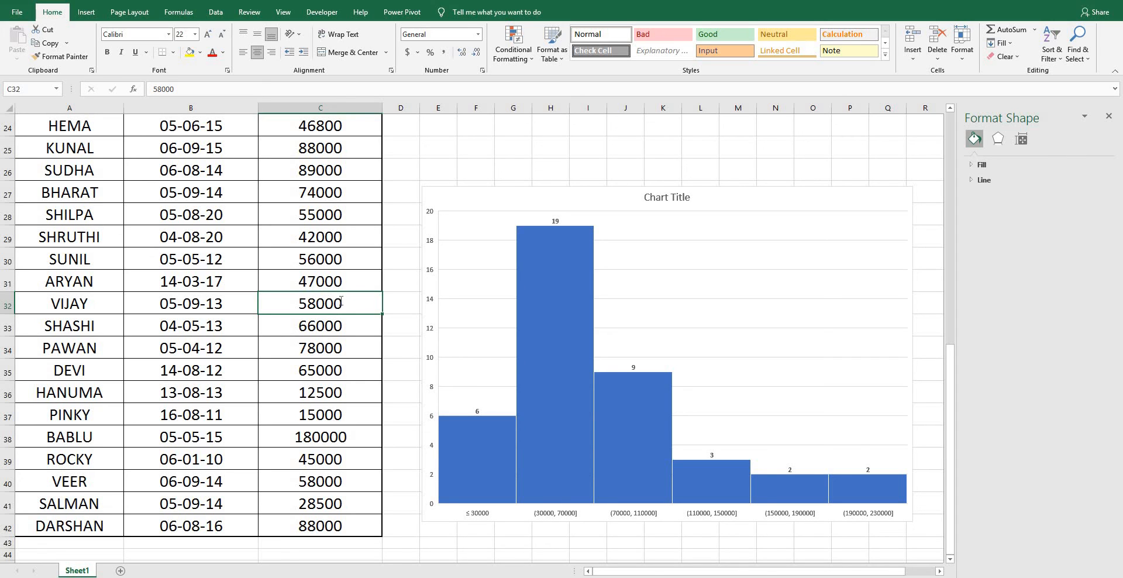
{"action": "type", "text": "40000"}
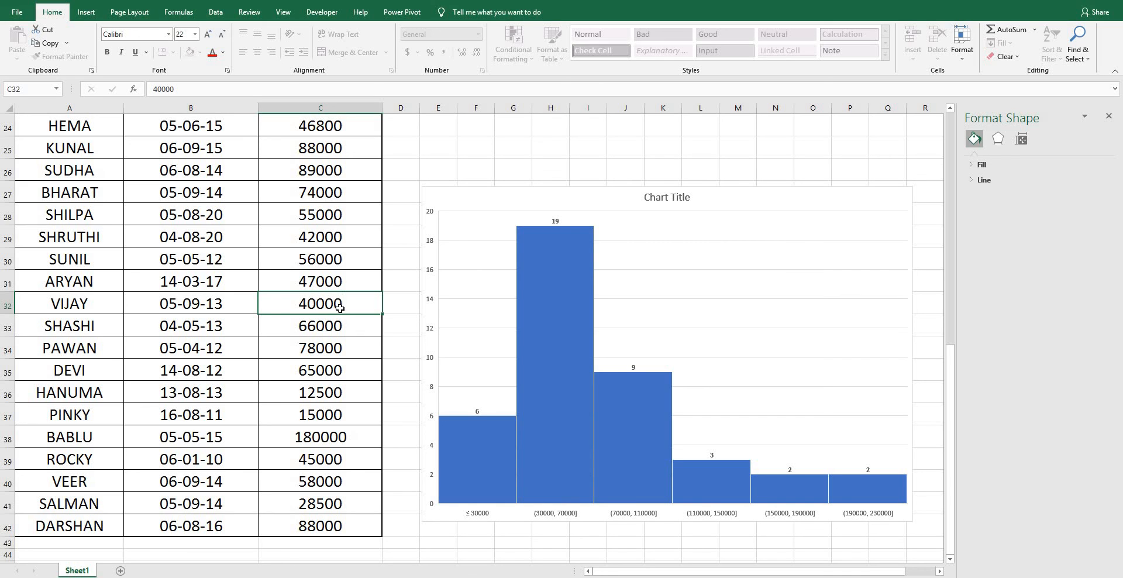
{"action": "key", "text": "Return"}
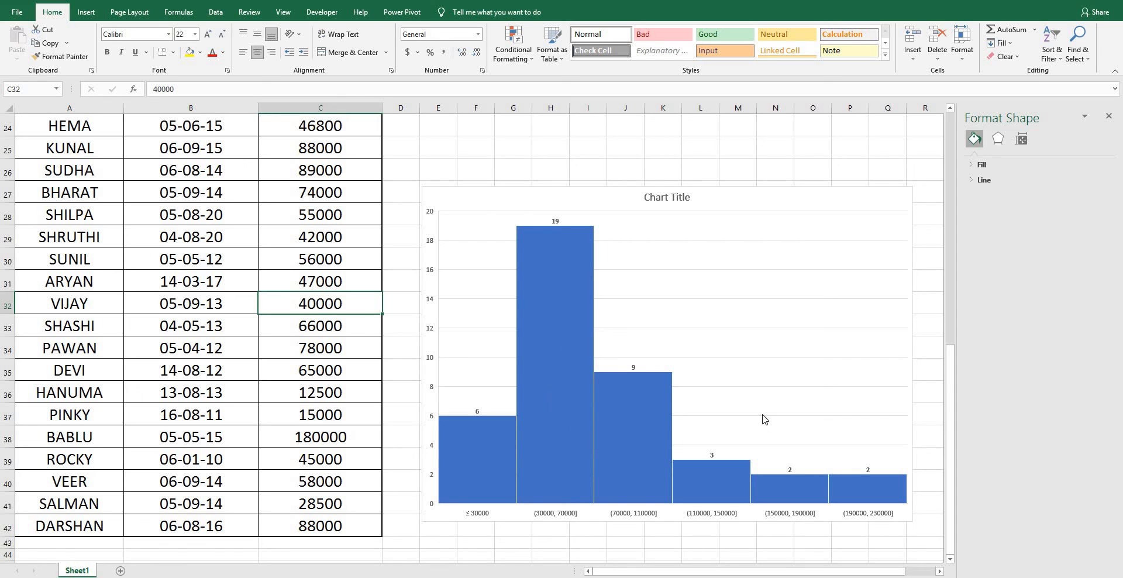
- Replace the chart's placeholder title with SALARY DISTRIBUTION
{"action": "left_click", "coordinate": [666, 197]}
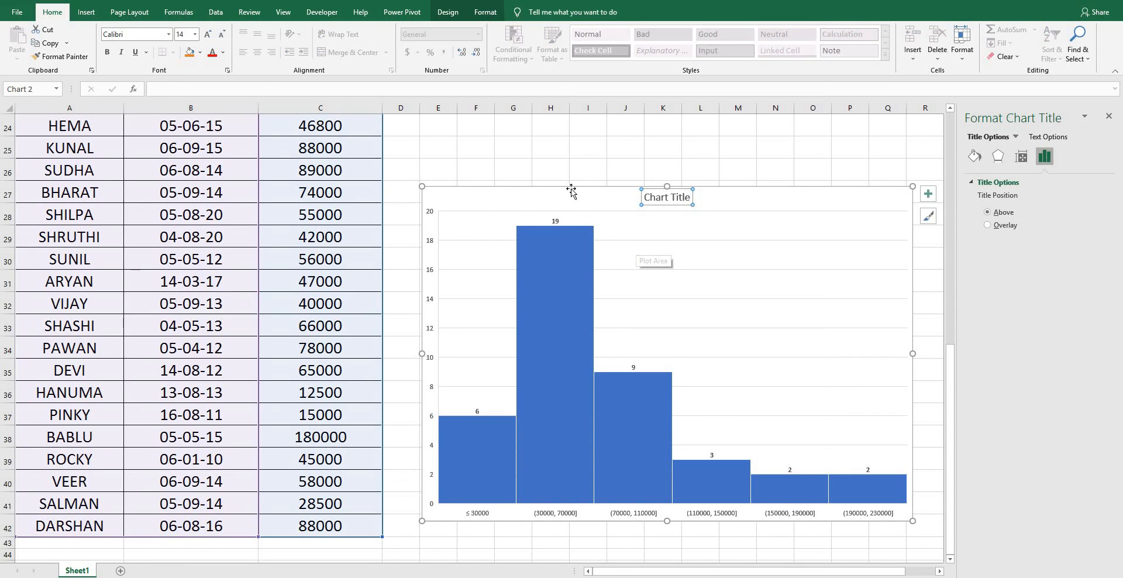
{"action": "left_click", "coordinate": [690, 197]}
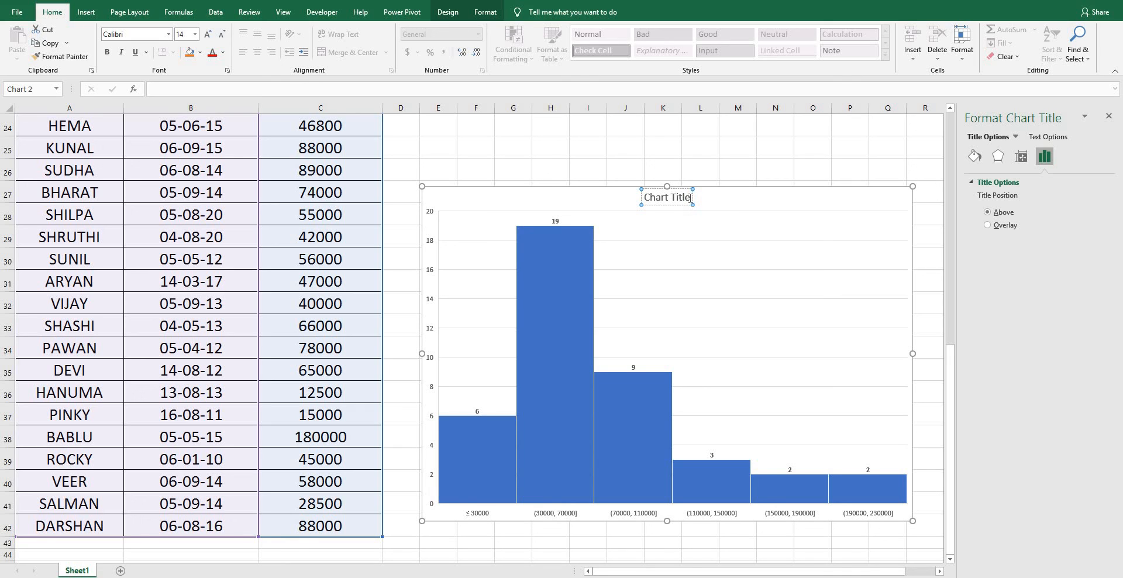
{"action": "key", "text": "BackSpace"}
{"action": "key", "text": "BackSpace"}
{"action": "key", "text": "BackSpace"}
{"action": "key", "text": "BackSpace"}
{"action": "key", "text": "BackSpace"}
{"action": "key", "text": "BackSpace"}
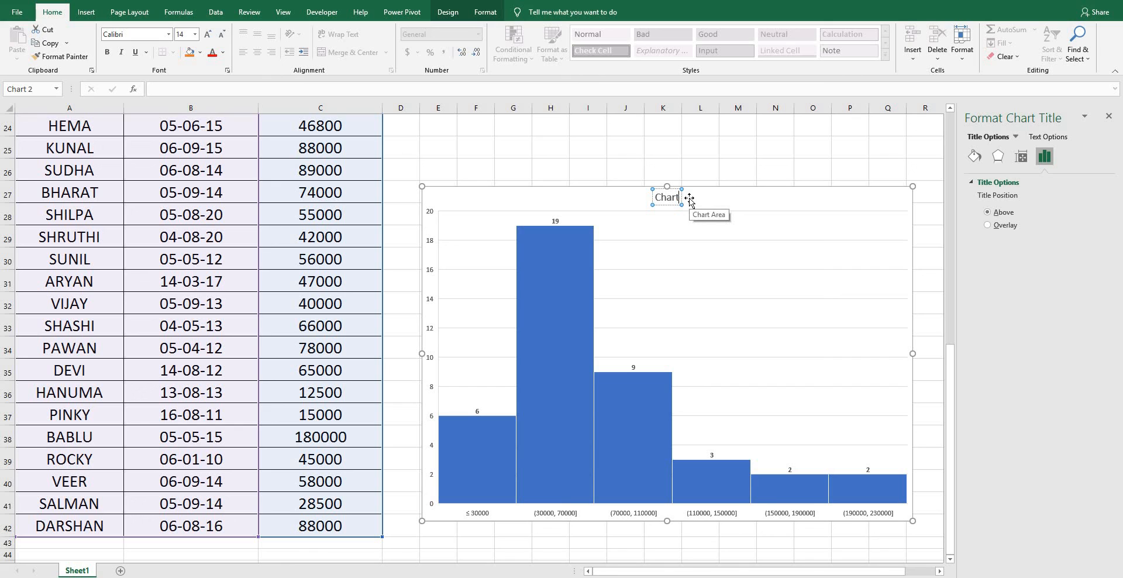
{"action": "key", "text": "BackSpace"}
{"action": "key", "text": "BackSpace"}
{"action": "key", "text": "BackSpace"}
{"action": "key", "text": "BackSpace"}
{"action": "key", "text": "BackSpace"}
{"action": "type", "text": "SALARY DISTRI"}
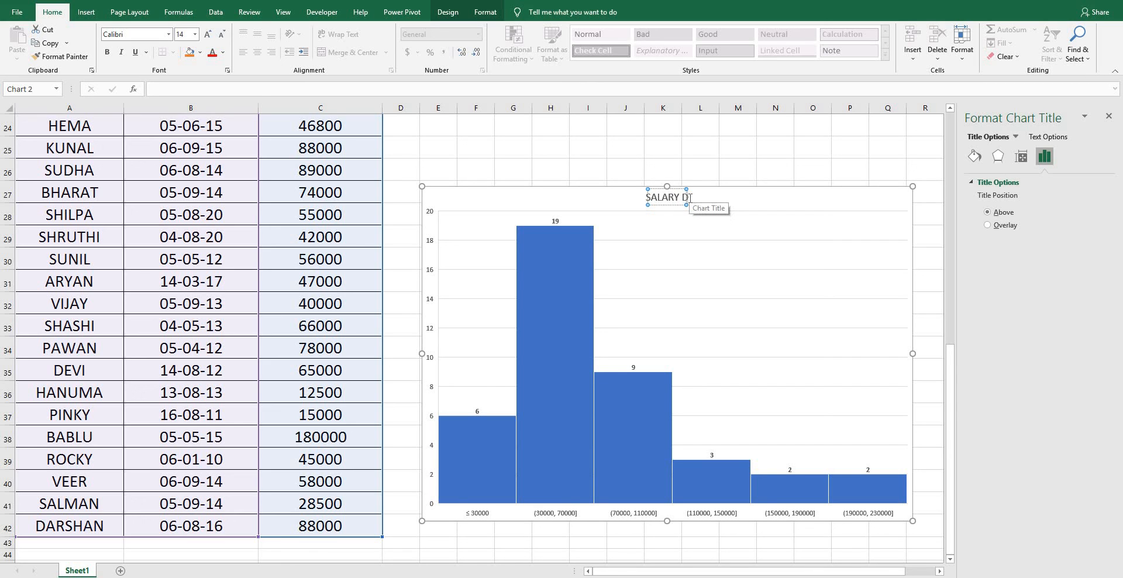
{"action": "type", "text": "BUTION"}
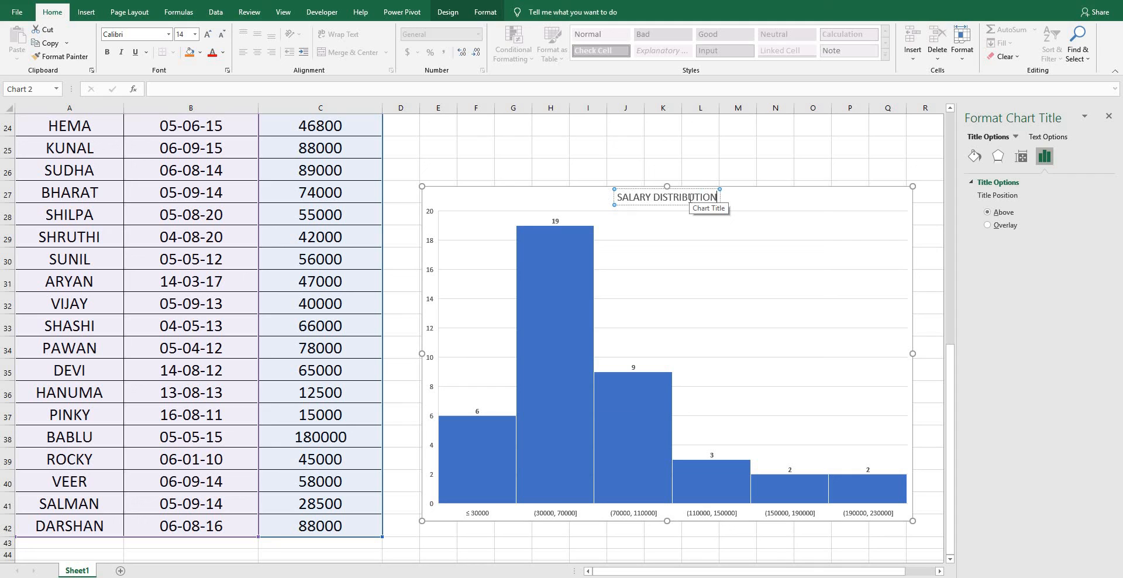
{"action": "left_click", "coordinate": [734, 223]}
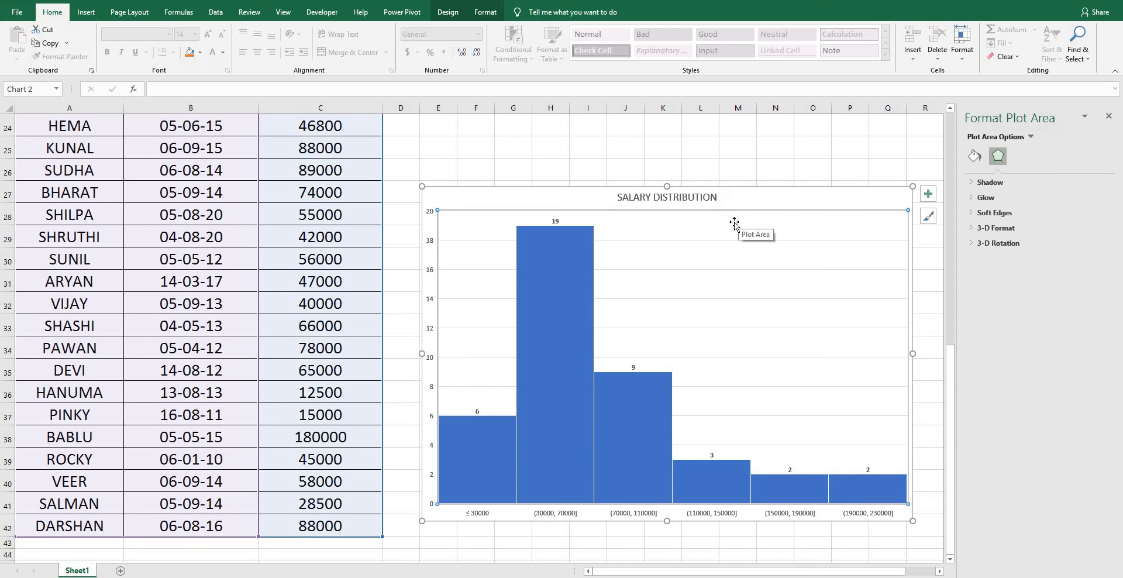